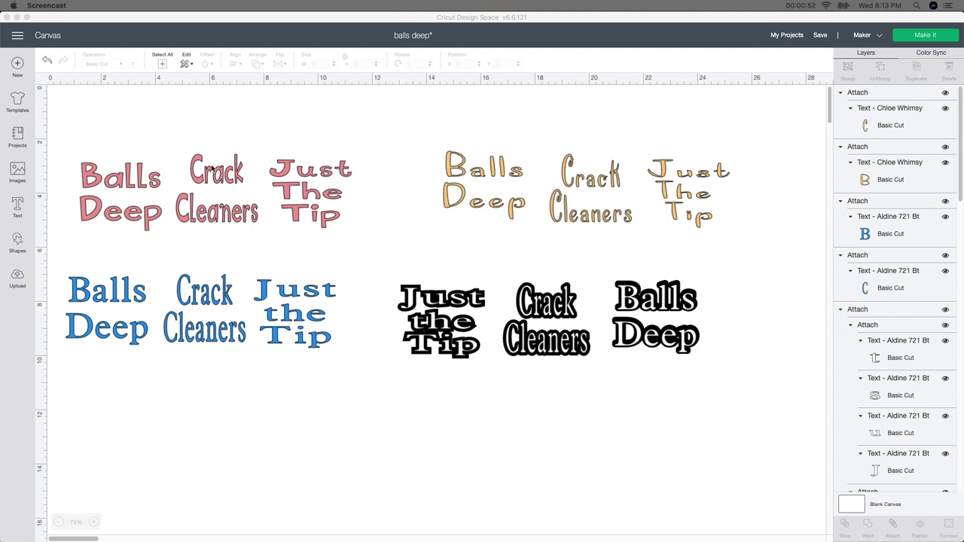
Check the existing decals and reseat the black Balls Deep text on its backing
click(295, 176)
click(300, 176)
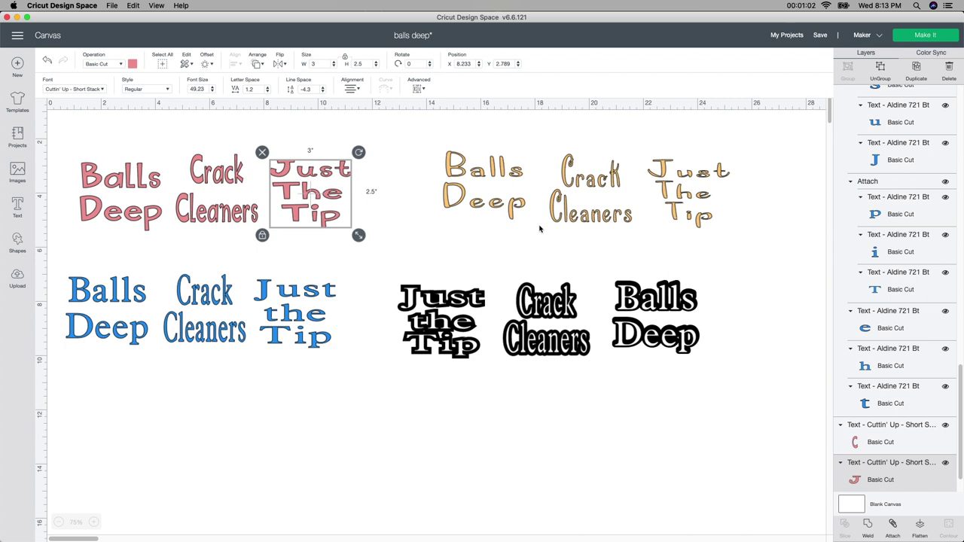
click(566, 307)
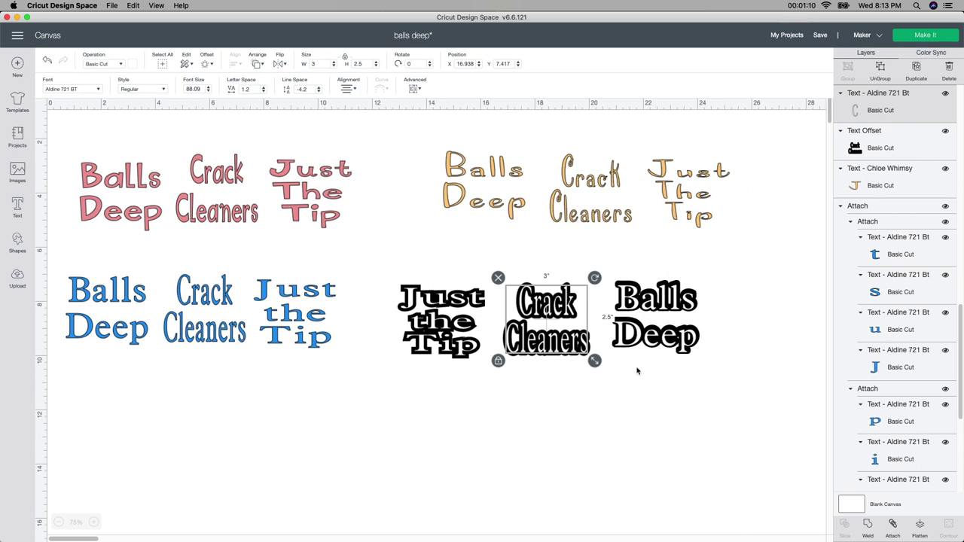
click(649, 334)
drag(649, 334, 732, 341)
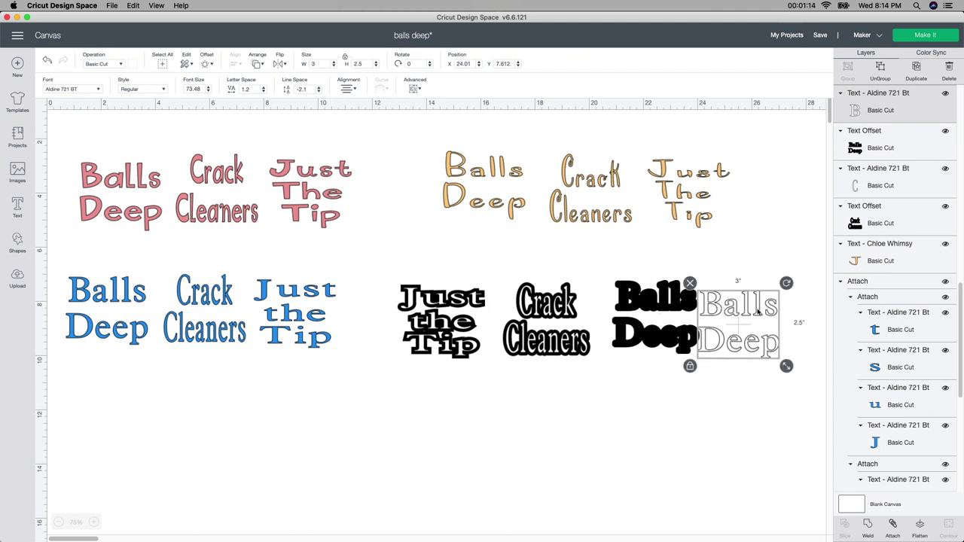
drag(759, 313, 675, 300)
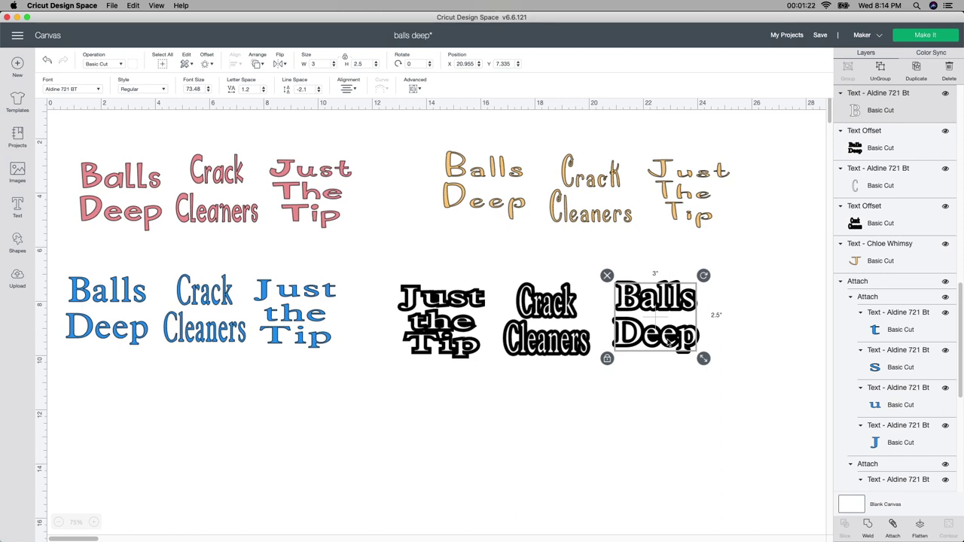
click(660, 400)
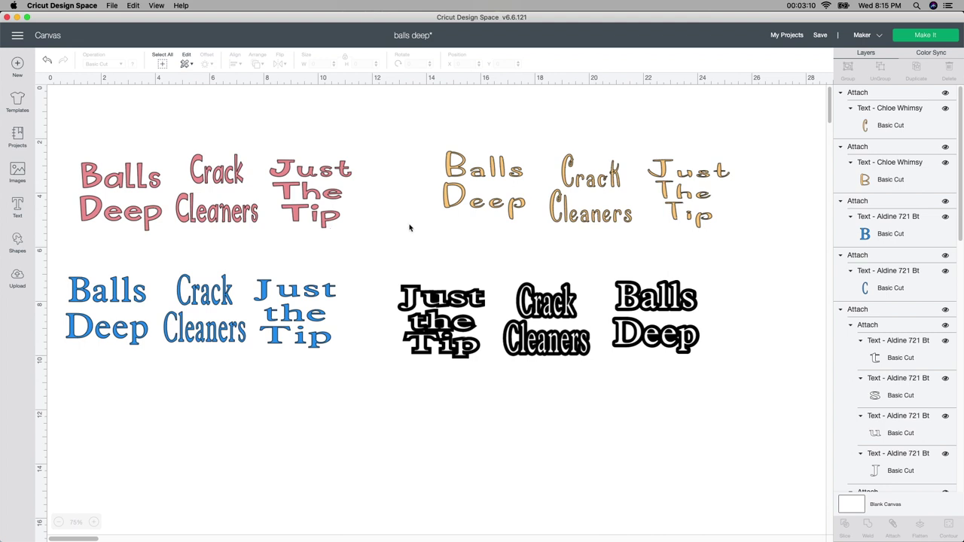
Add center-aligned two-line text 'Balls' / 'Deep' below the blue decals
click(17, 207)
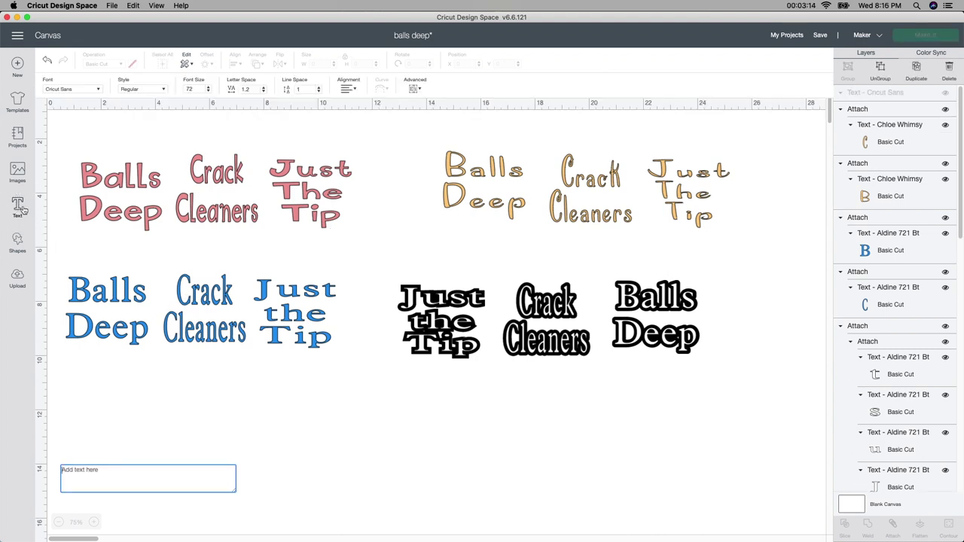
text(Balls)
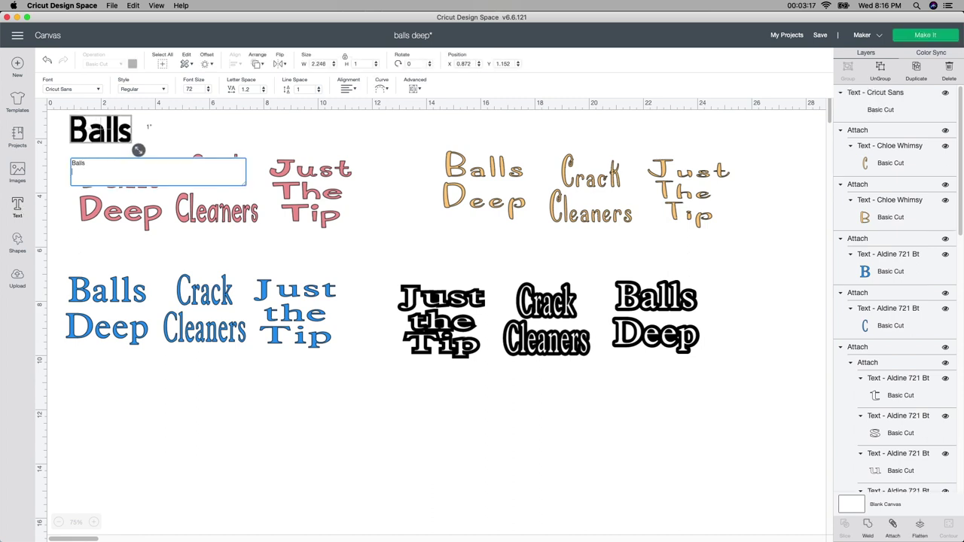
key(Return)
text(Deep)
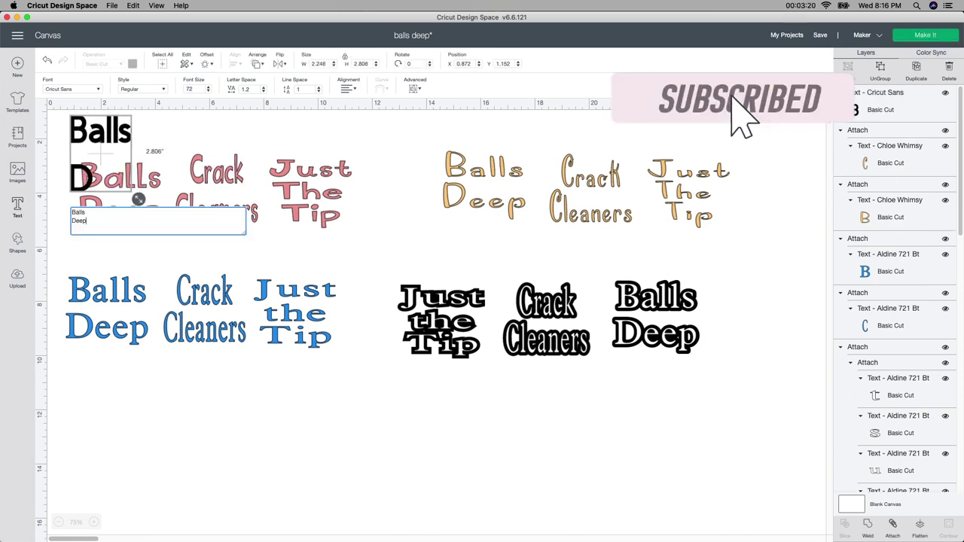
drag(104, 133, 261, 400)
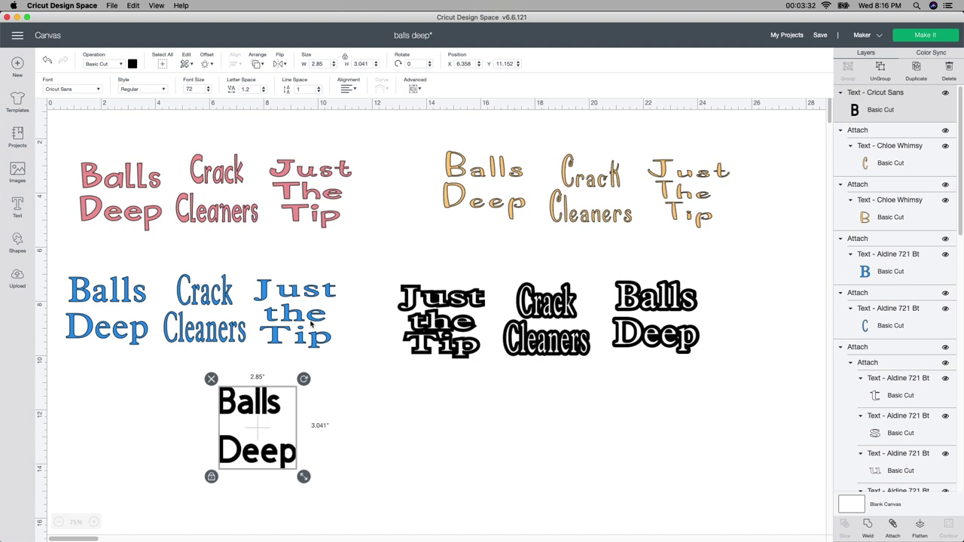
click(348, 89)
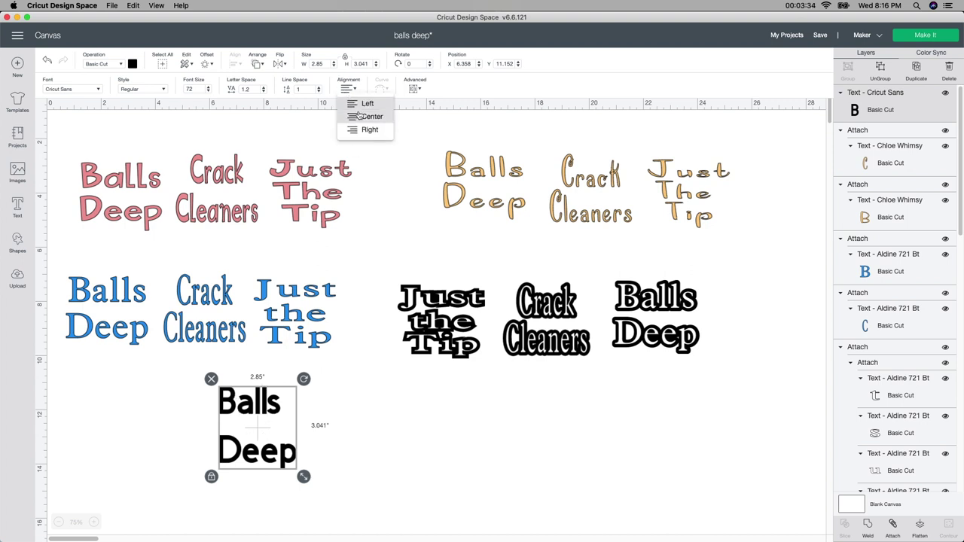
click(359, 116)
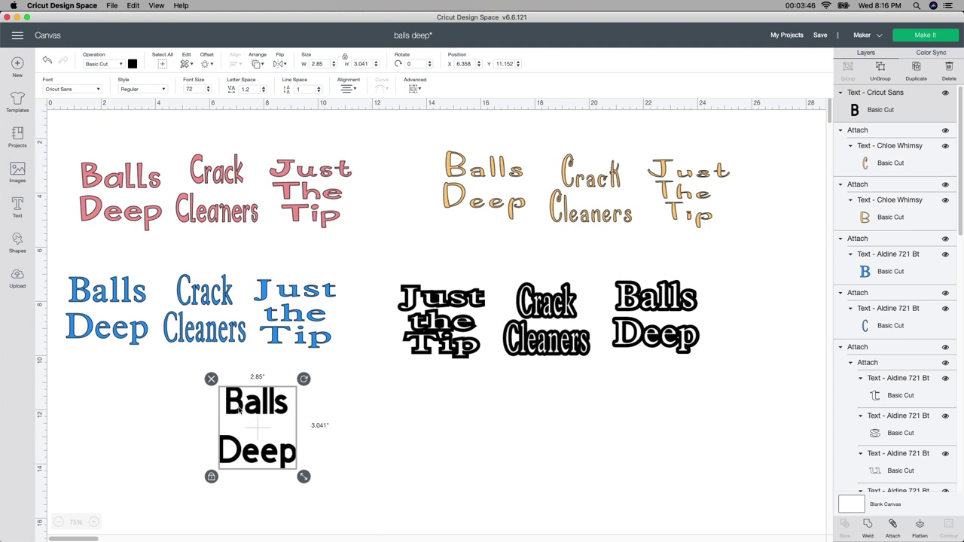
Change the new Balls Deep text's font to Gill Sans
click(80, 89)
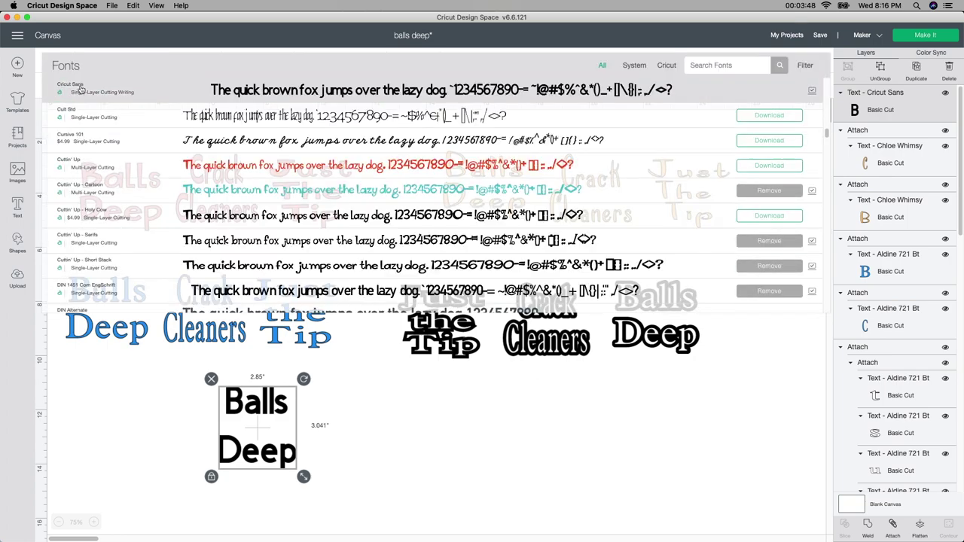
scroll(335, 230, down, 10)
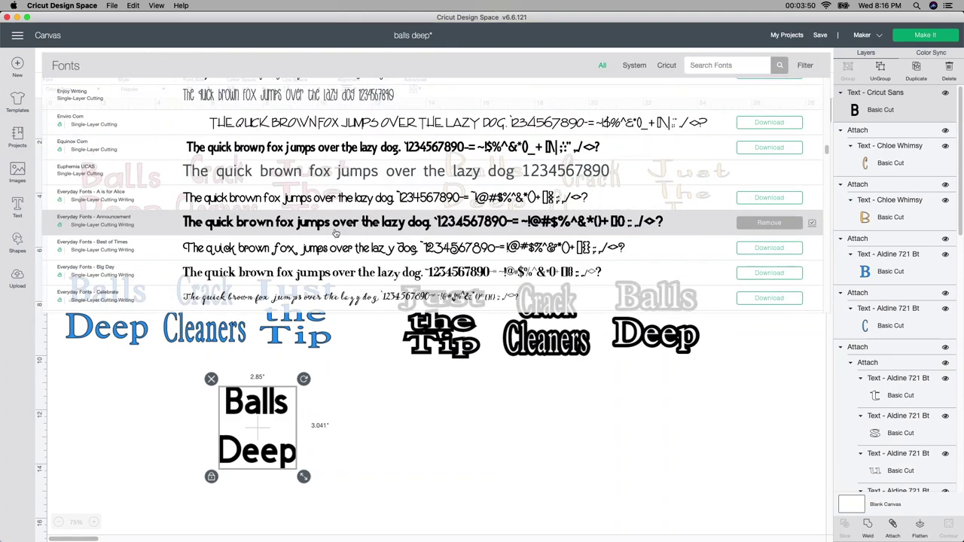
scroll(335, 232, down, 15)
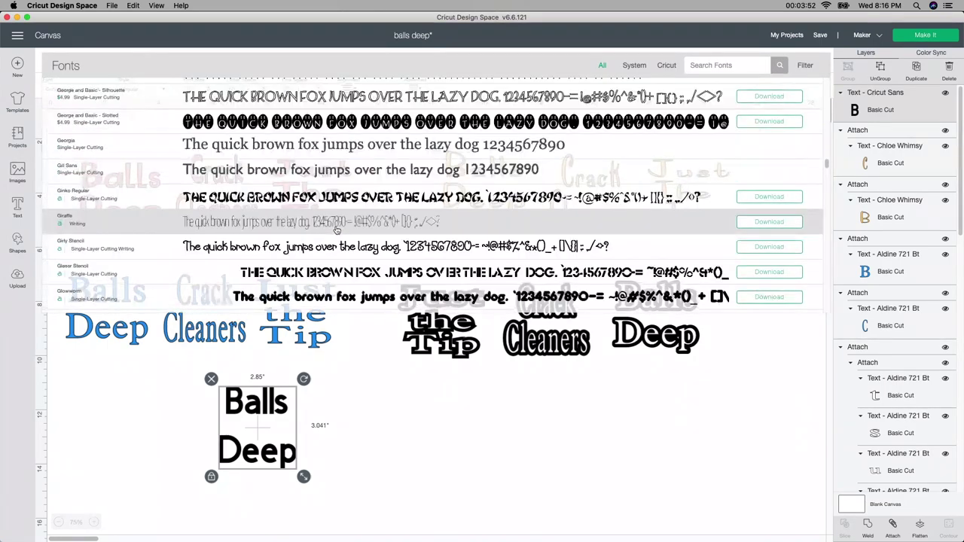
click(296, 178)
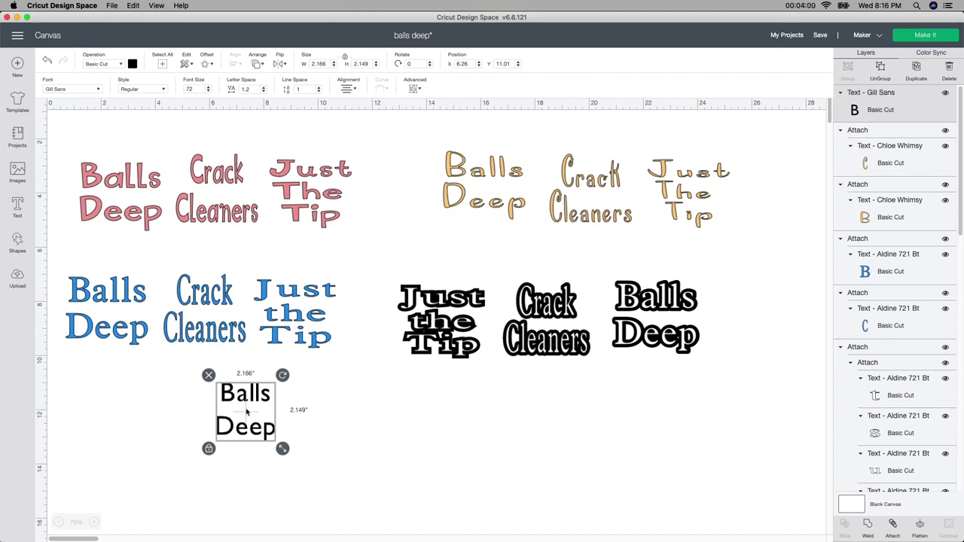
Tighten the line spacing between 'Balls' and 'Deep' by eight steps
click(319, 92)
click(319, 92)
click(319, 92)
click(319, 92)
click(318, 92)
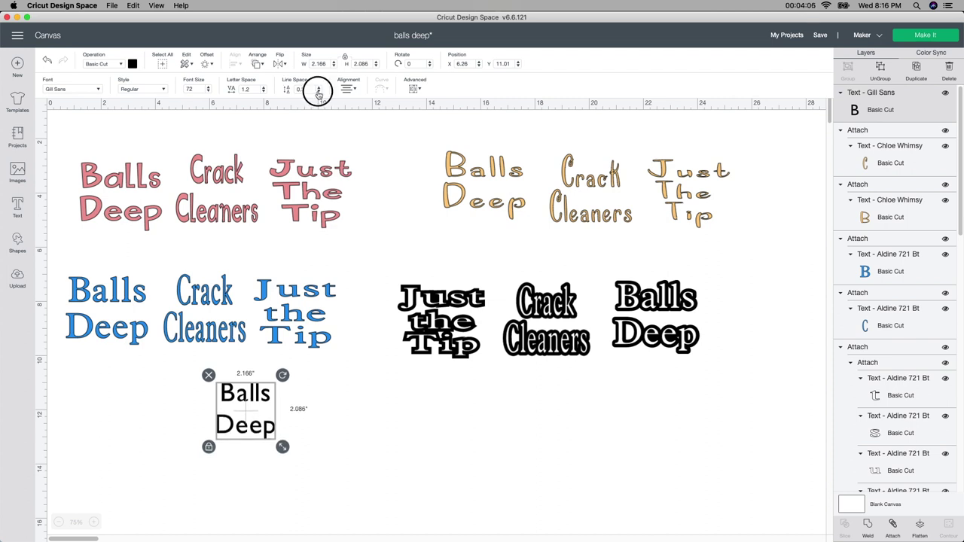
click(318, 92)
click(318, 92)
click(318, 92)
click(318, 92)
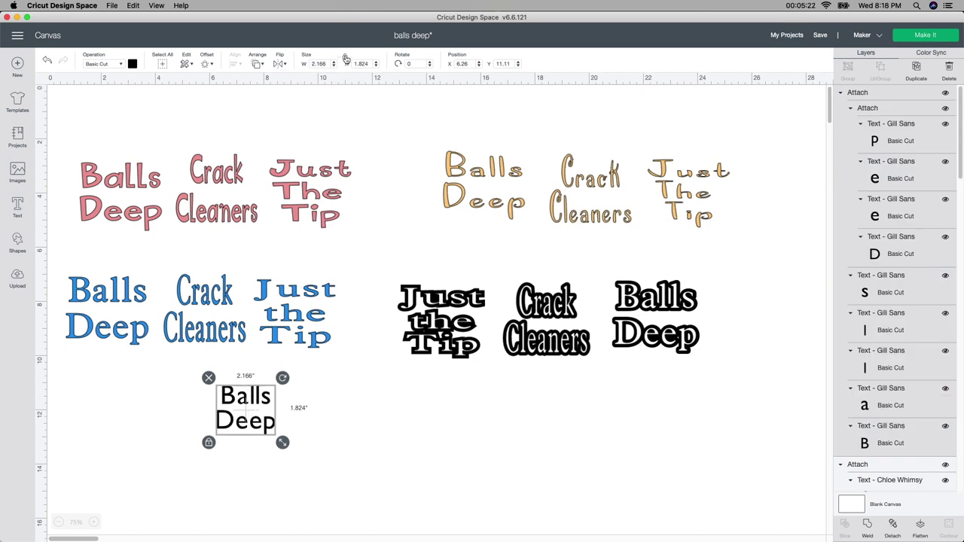
Unlock proportions and resize the text to 2.5 in wide by 3 in tall
click(345, 60)
click(318, 64)
text(2.5)
key(Tab)
text(3)
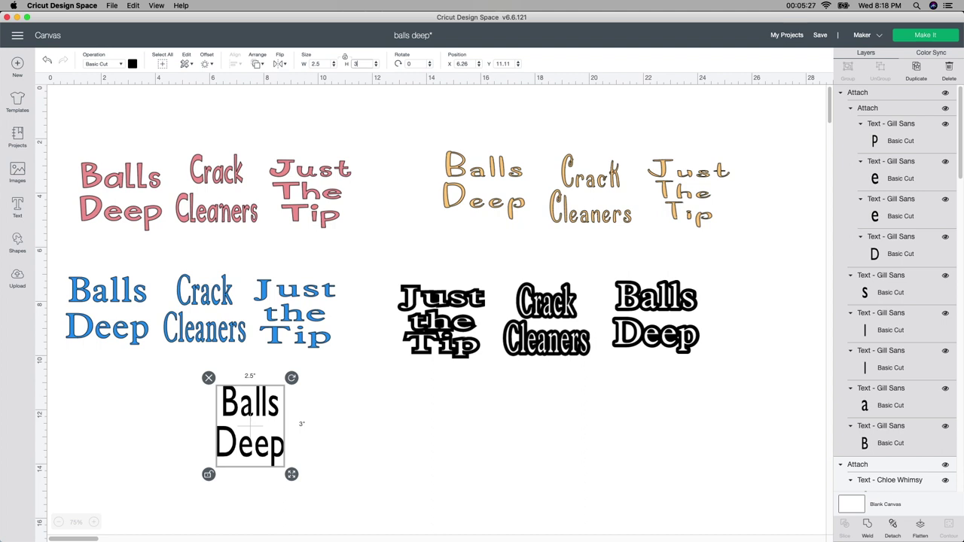
click(327, 427)
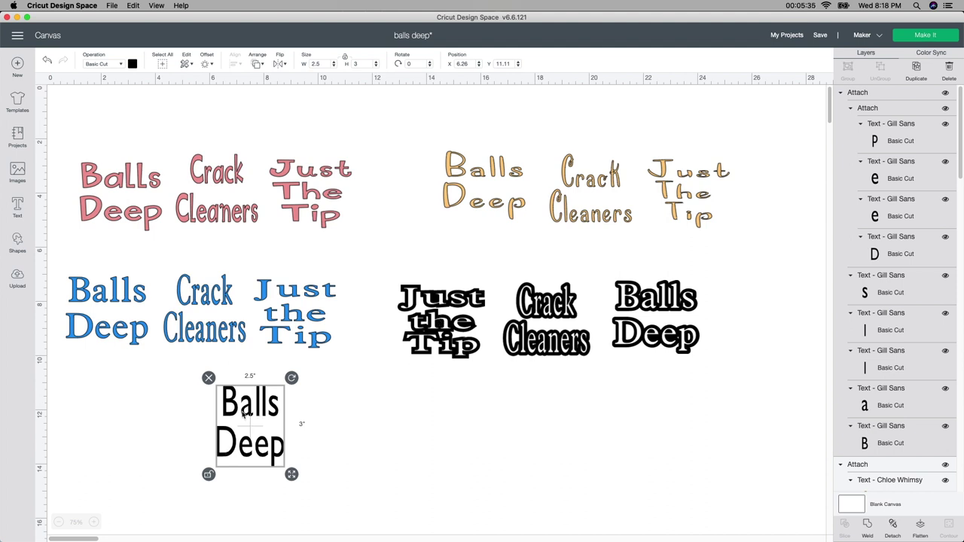
Duplicate the Gill Sans Balls Deep and give the copy a 0.125 in offset
click(915, 68)
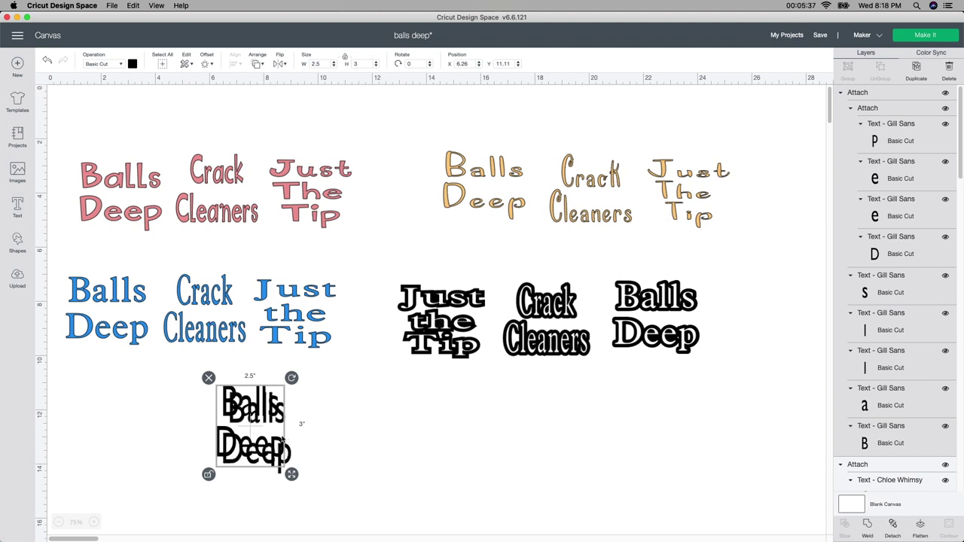
drag(251, 437, 368, 434)
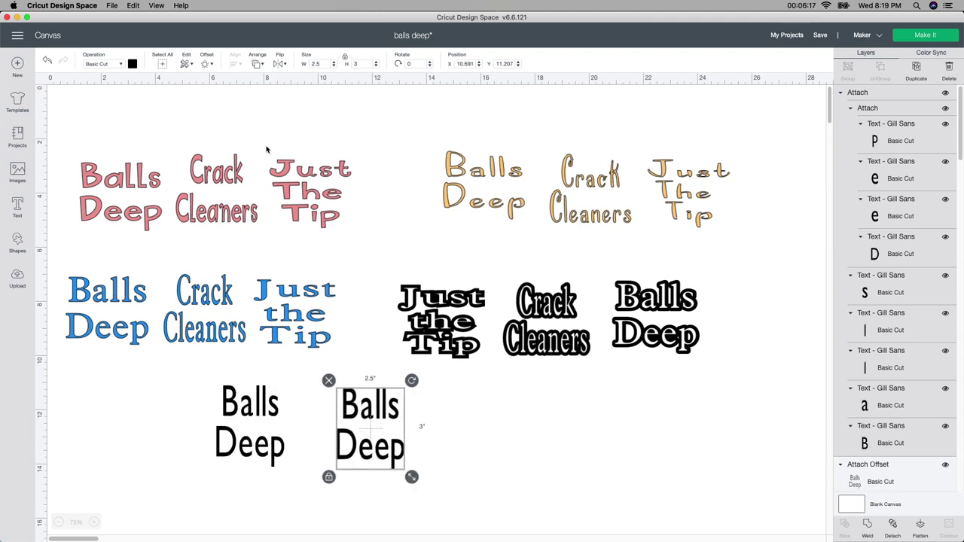
click(211, 67)
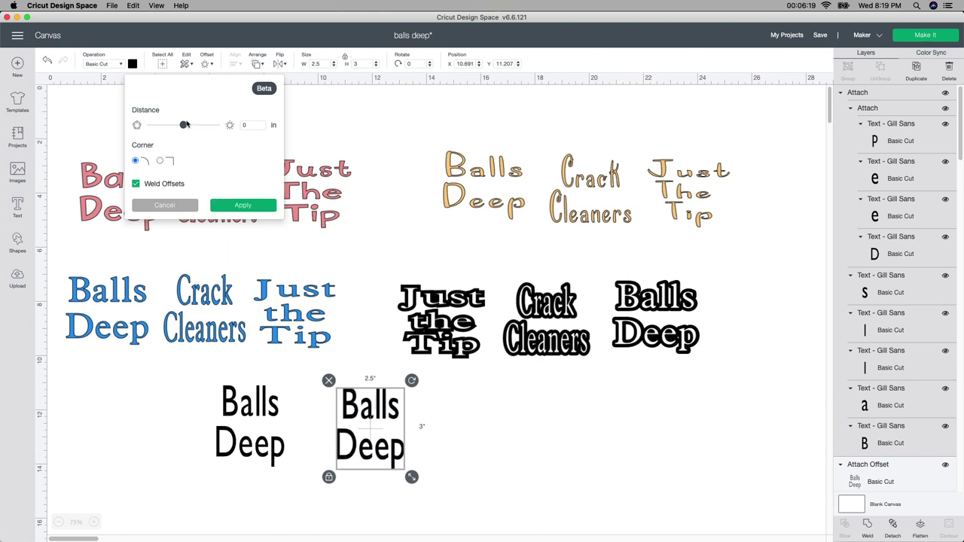
click(187, 126)
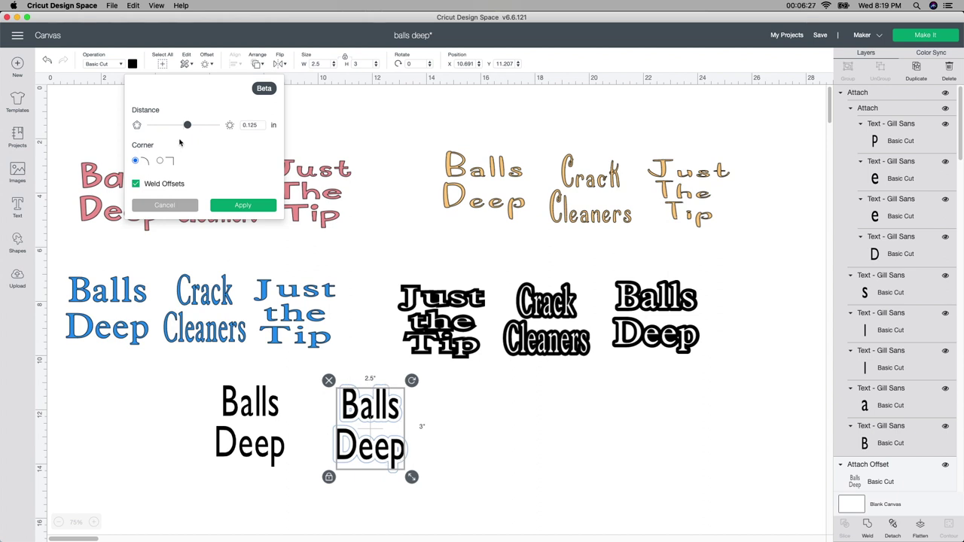
drag(187, 125, 207, 125)
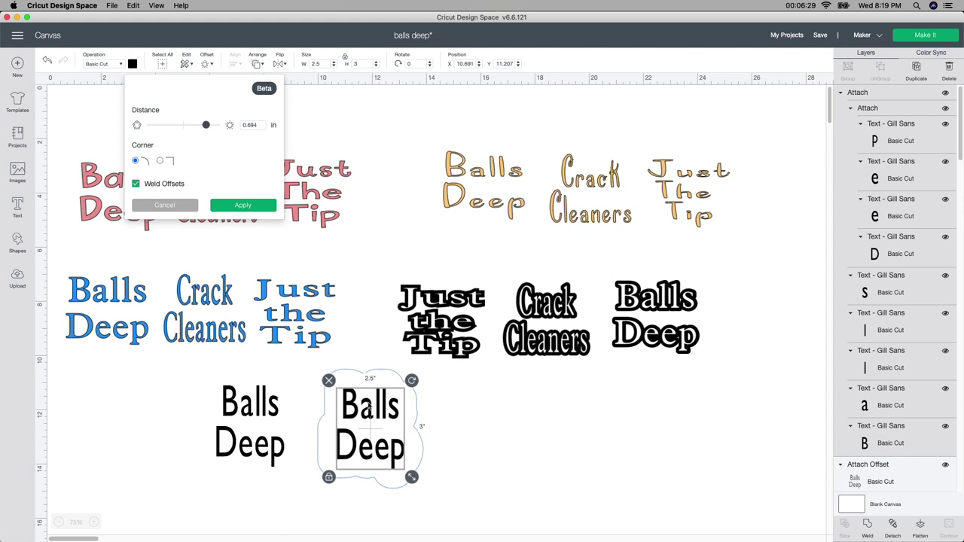
click(185, 127)
drag(184, 126, 187, 125)
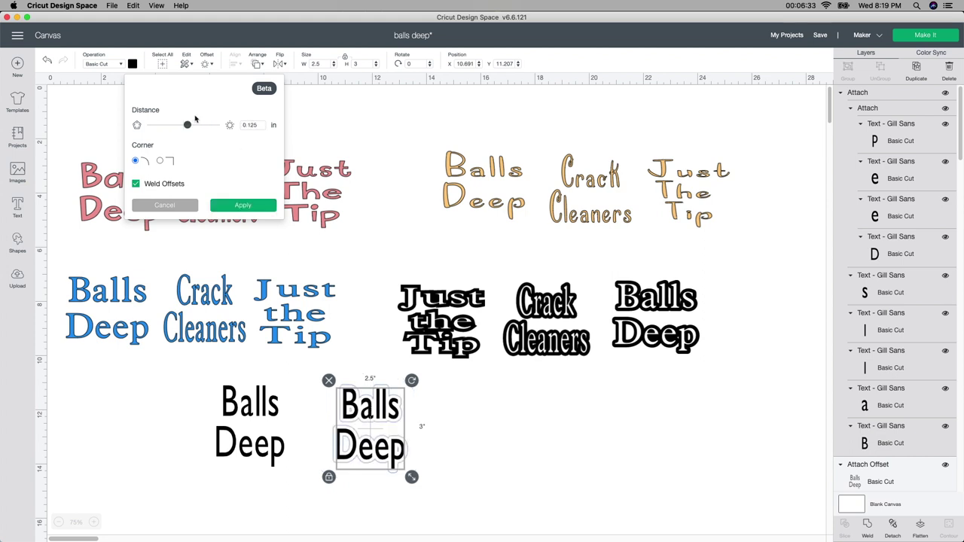
Apply the offset, separate the grey backing from the text, and delete the leftover copy
click(249, 209)
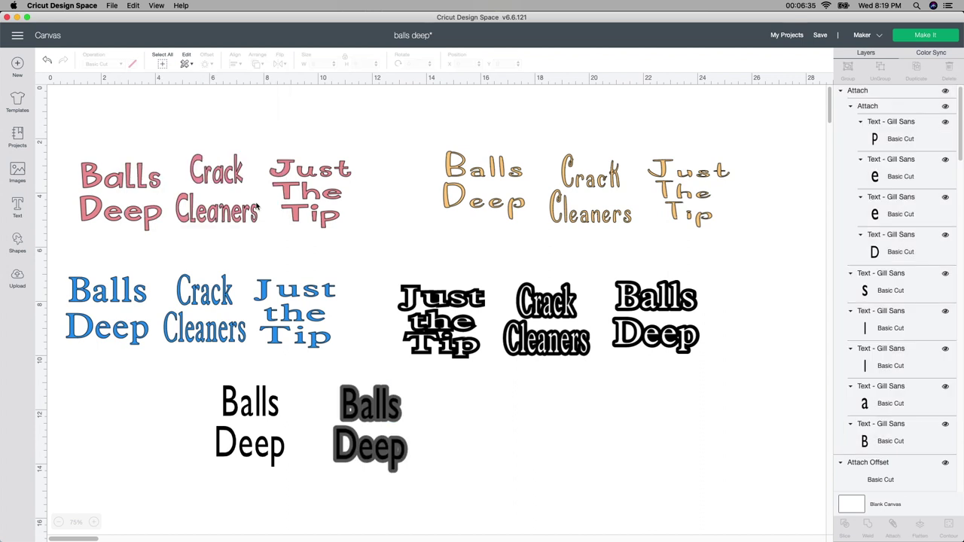
key(super+x)
key(super+v)
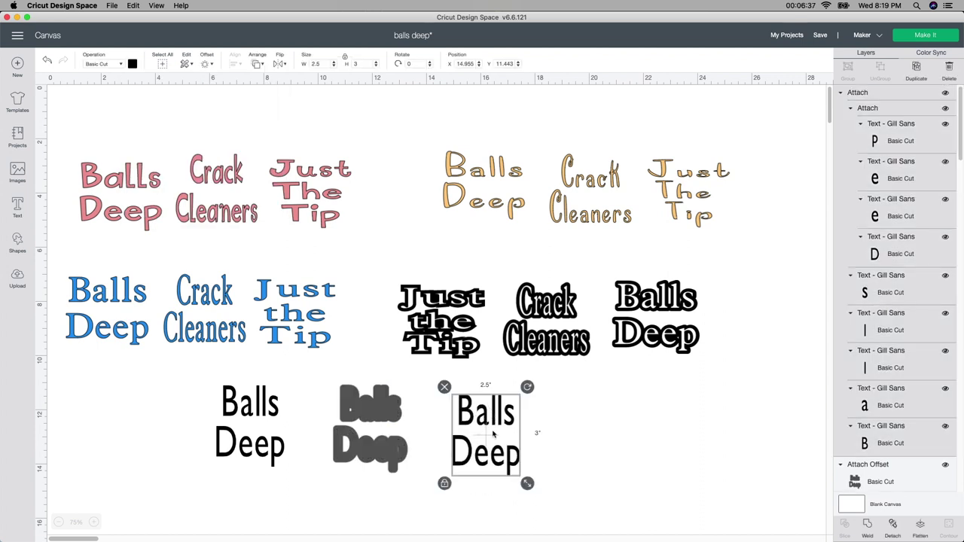
drag(370, 423, 607, 411)
click(347, 393)
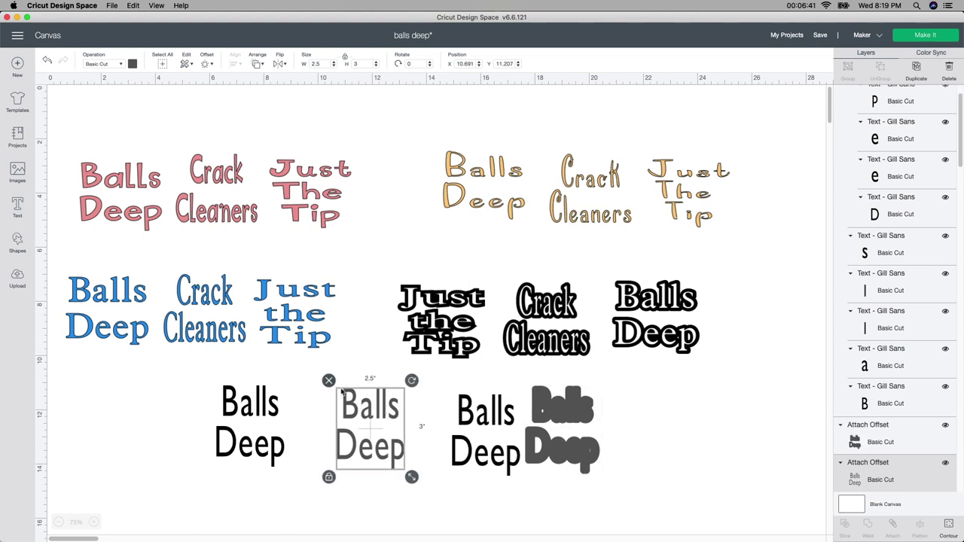
click(330, 380)
Make the Balls Deep text white and centre it on the grey offset backing
click(474, 412)
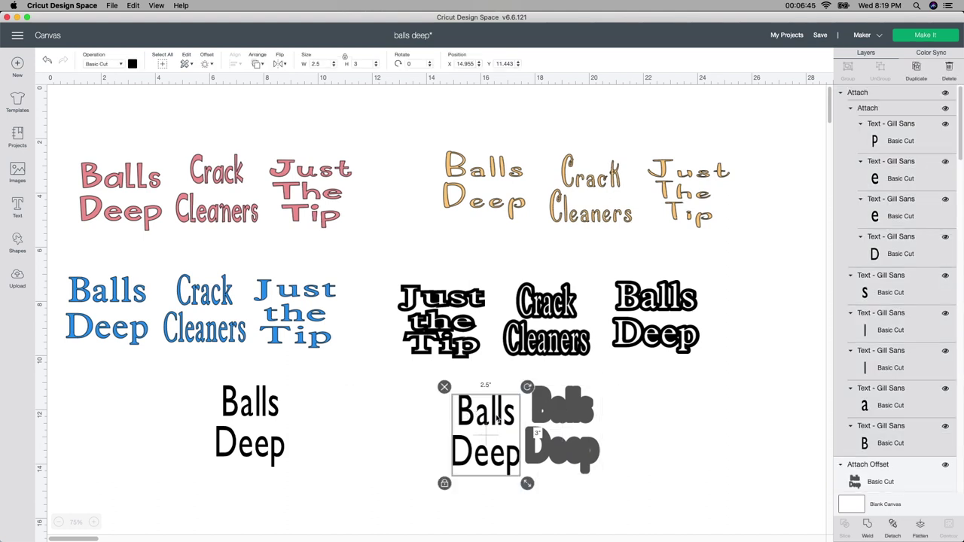
click(133, 65)
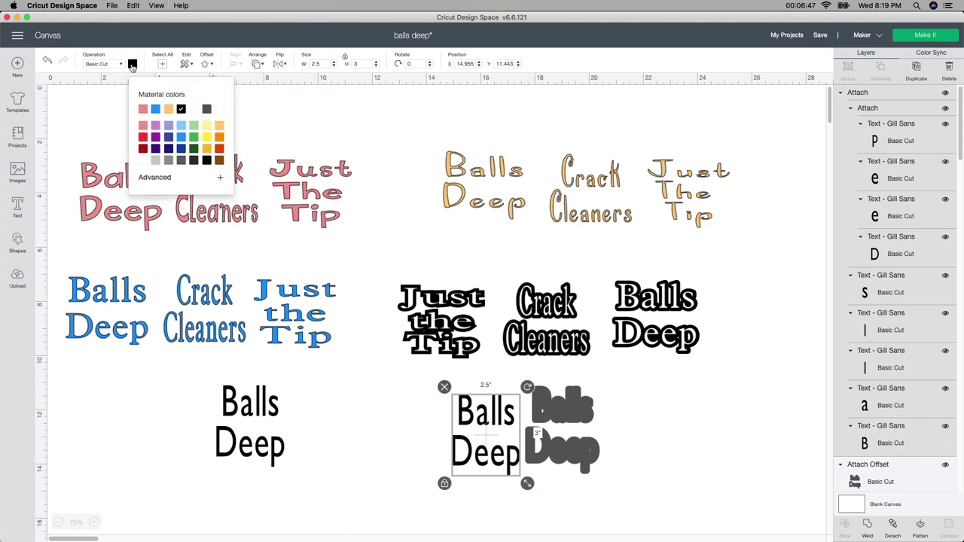
click(142, 160)
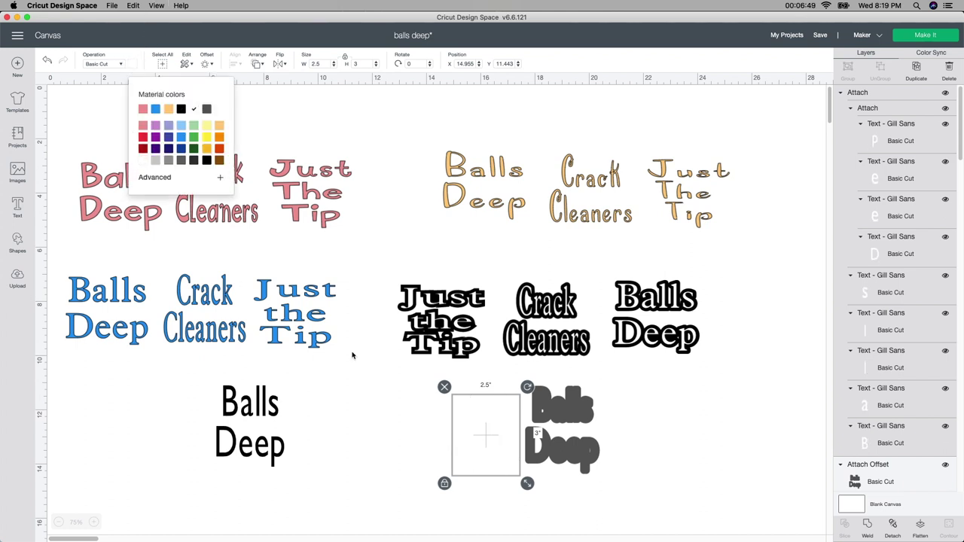
drag(516, 431, 594, 426)
click(632, 437)
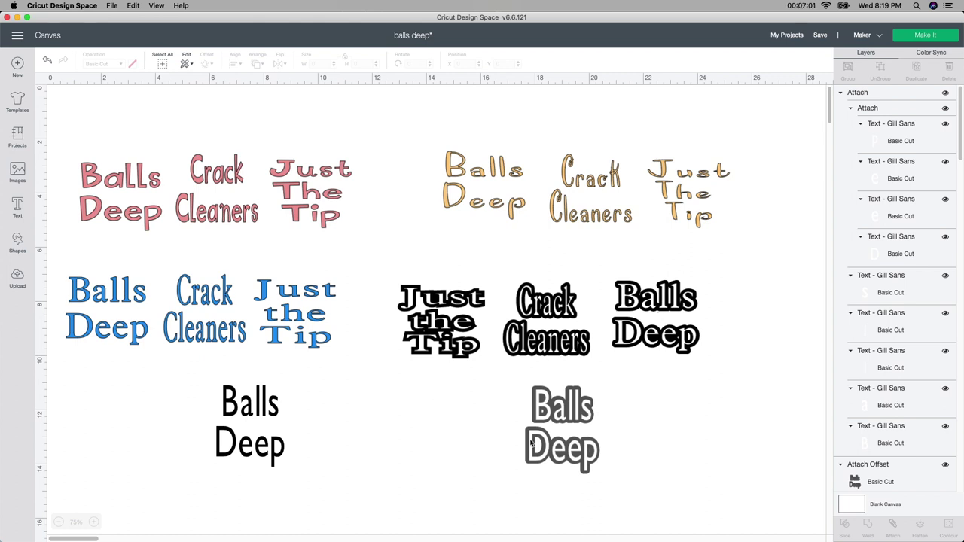
drag(499, 387, 613, 469)
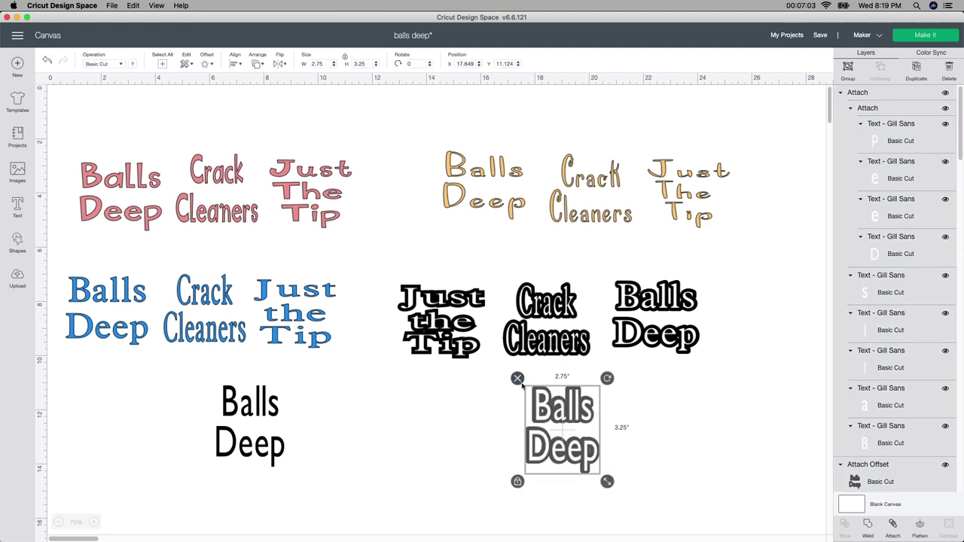
Delete the grey-backed and plain black Gill Sans Balls Deep designs
click(524, 386)
drag(193, 382, 292, 468)
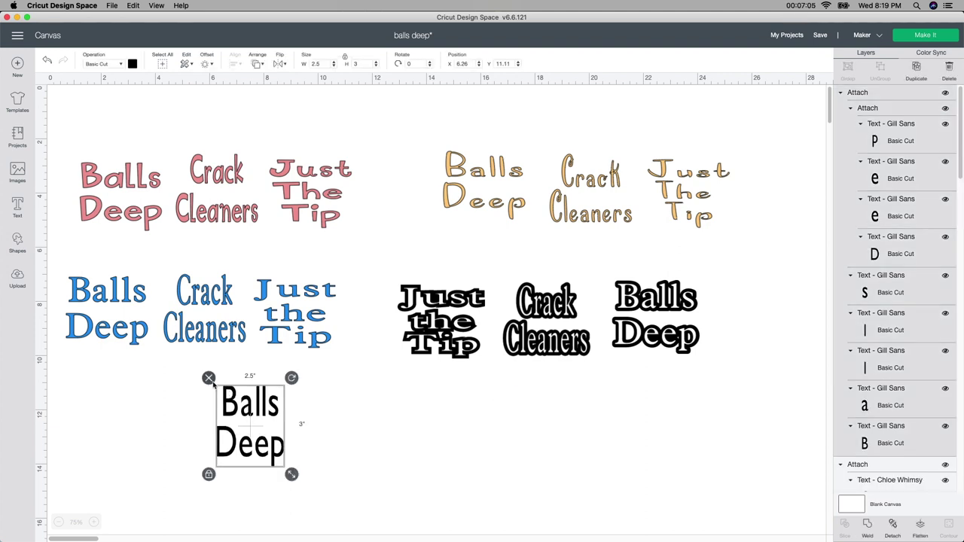
click(208, 378)
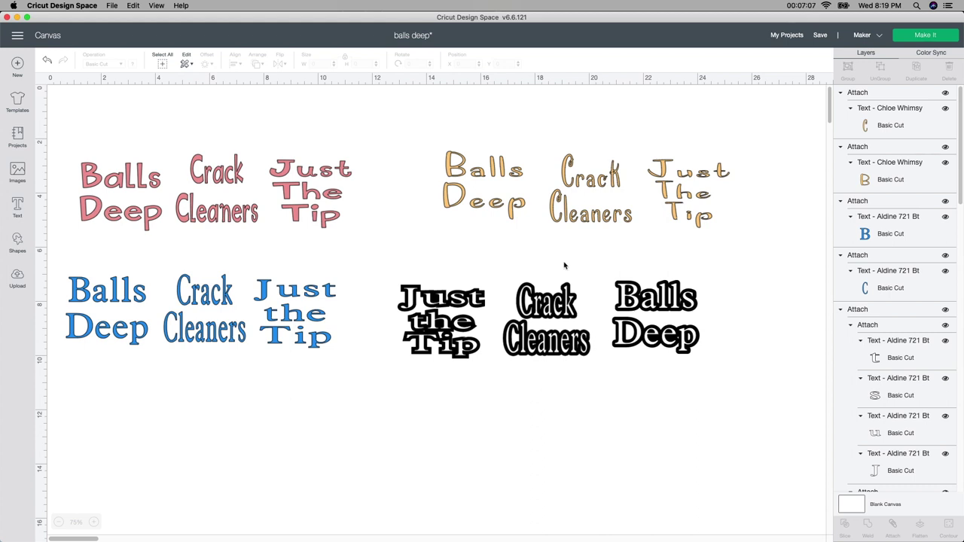
Realign the outline Aldine Balls Deep on its black offset and send the project to Make It
click(670, 332)
drag(670, 332, 695, 449)
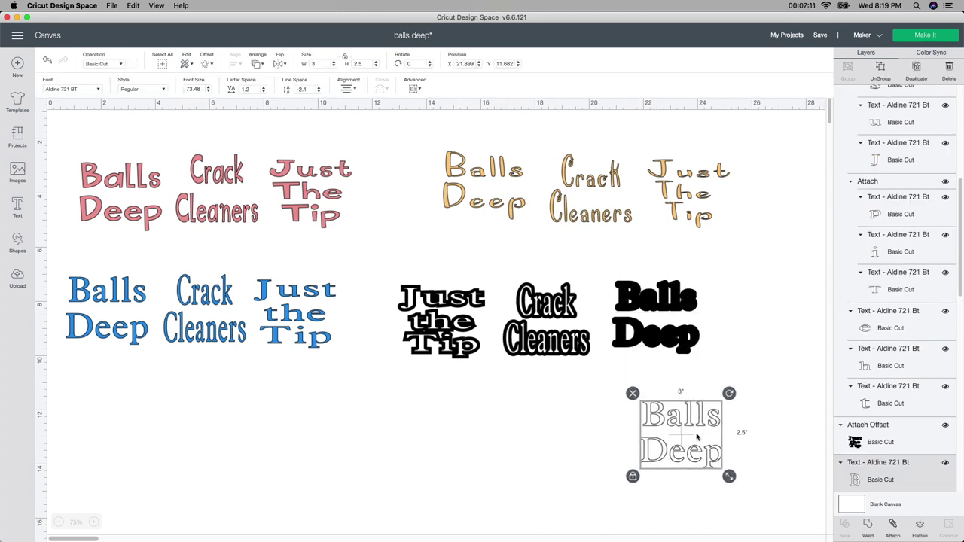
drag(698, 450, 673, 332)
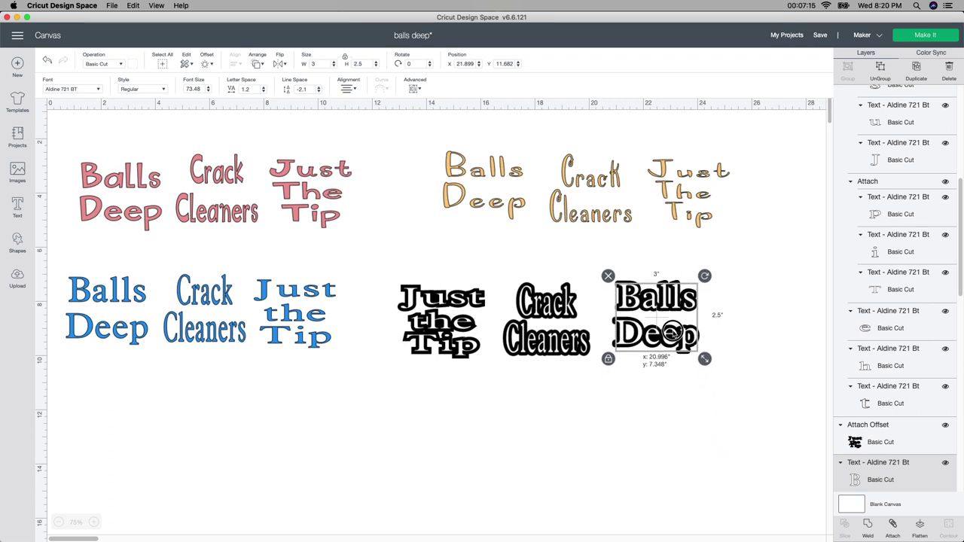
click(633, 454)
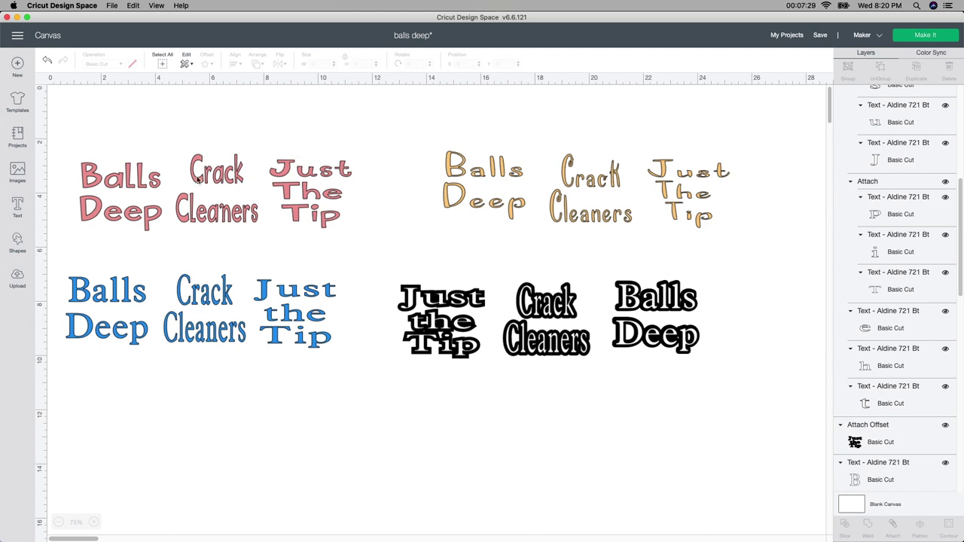
click(134, 187)
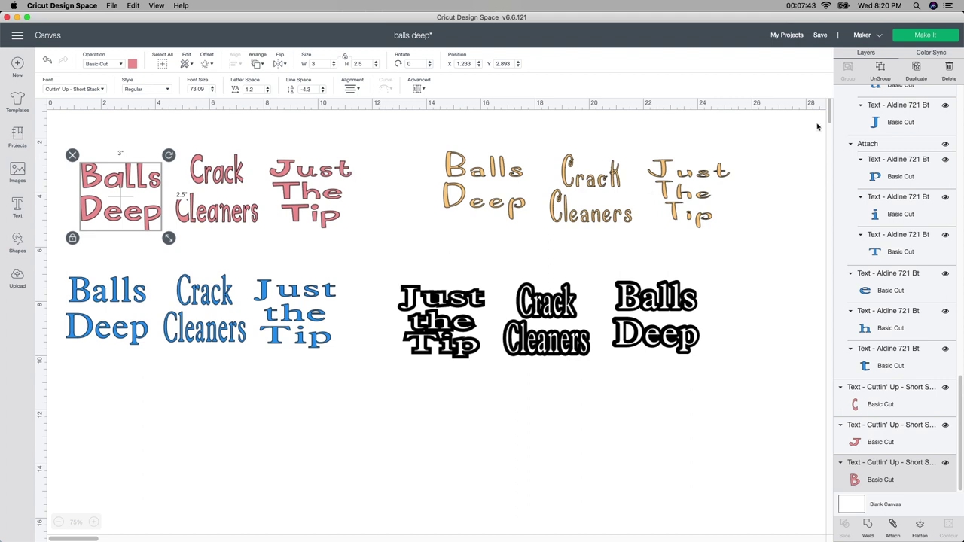
click(922, 39)
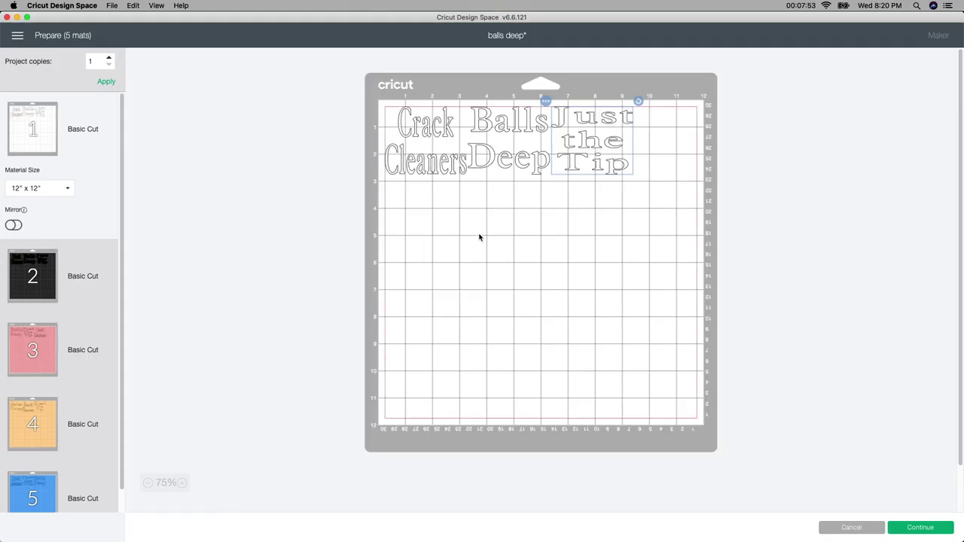
Review the white, black, pink, orange and blue mat layouts, then continue to cut setup
click(503, 138)
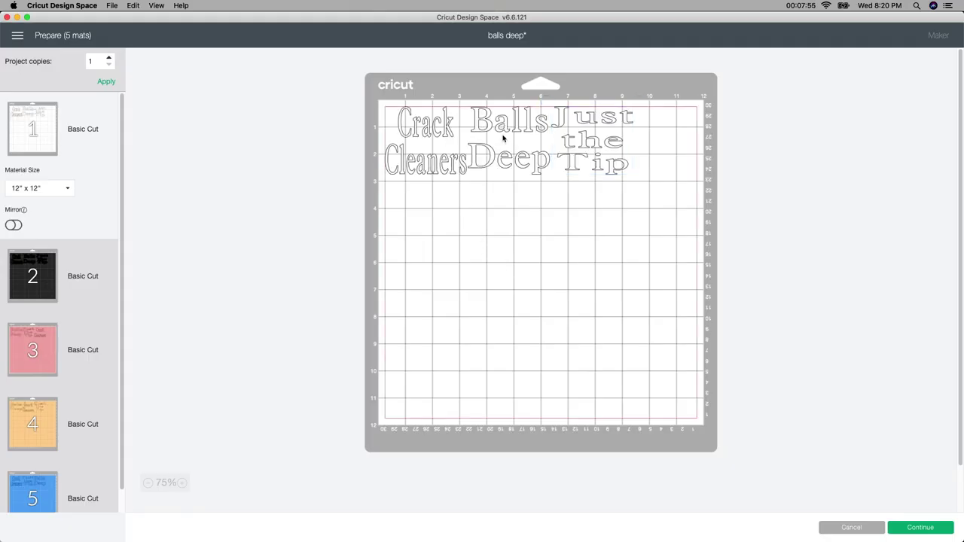
click(30, 276)
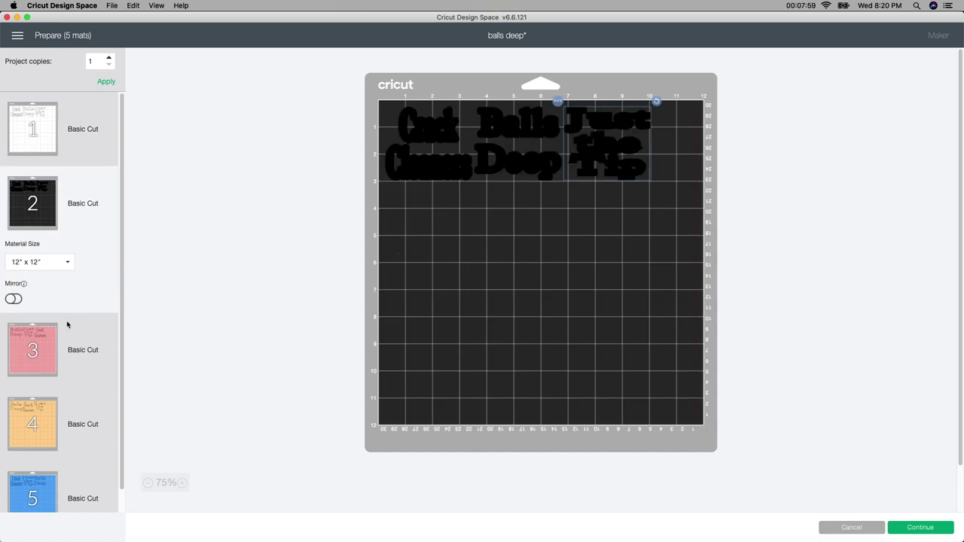
click(48, 338)
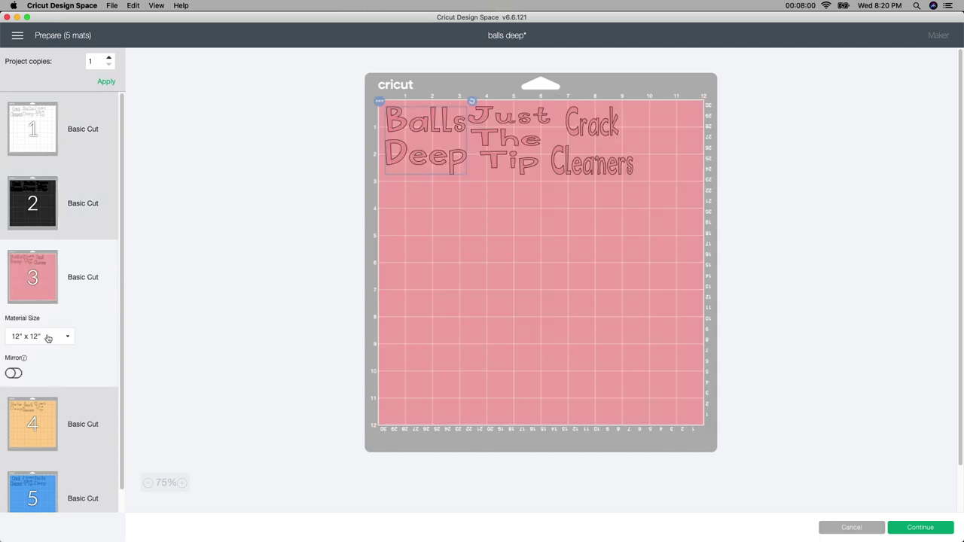
click(33, 455)
click(41, 499)
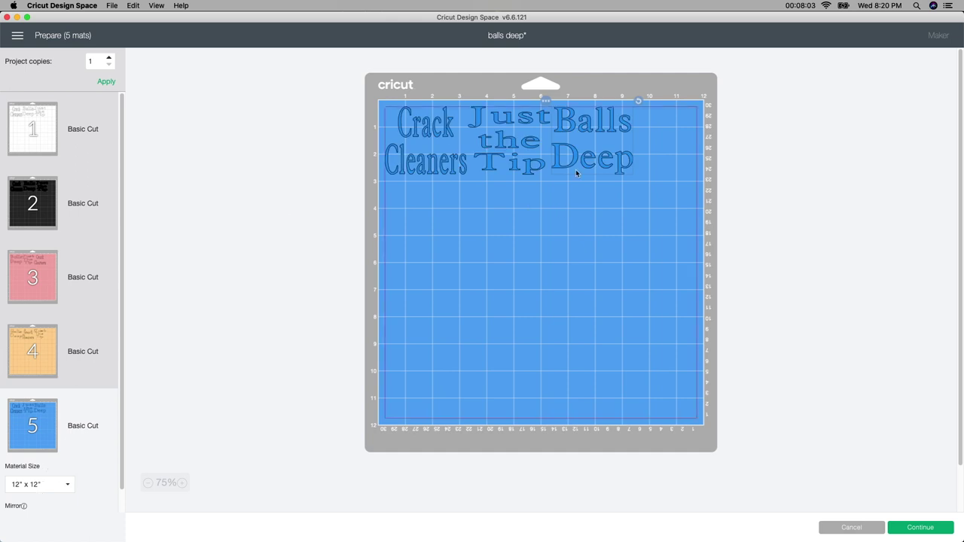
click(21, 147)
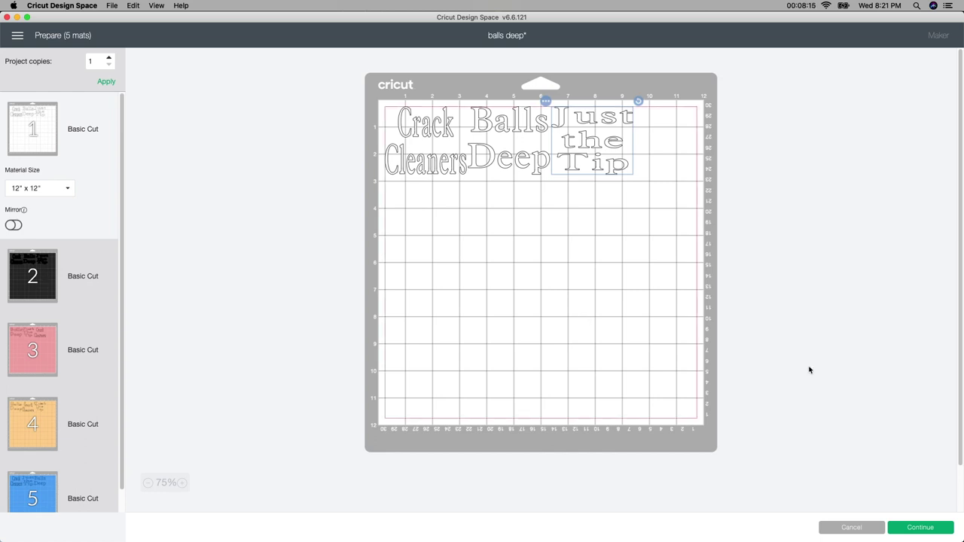
click(925, 528)
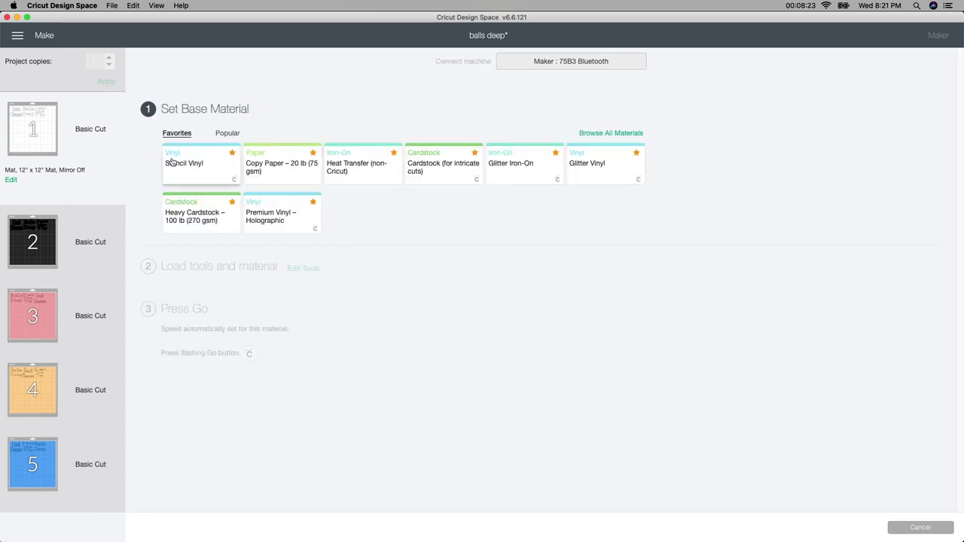
Choose Stencil Vinyl from Favorites as the base material
click(198, 167)
click(191, 166)
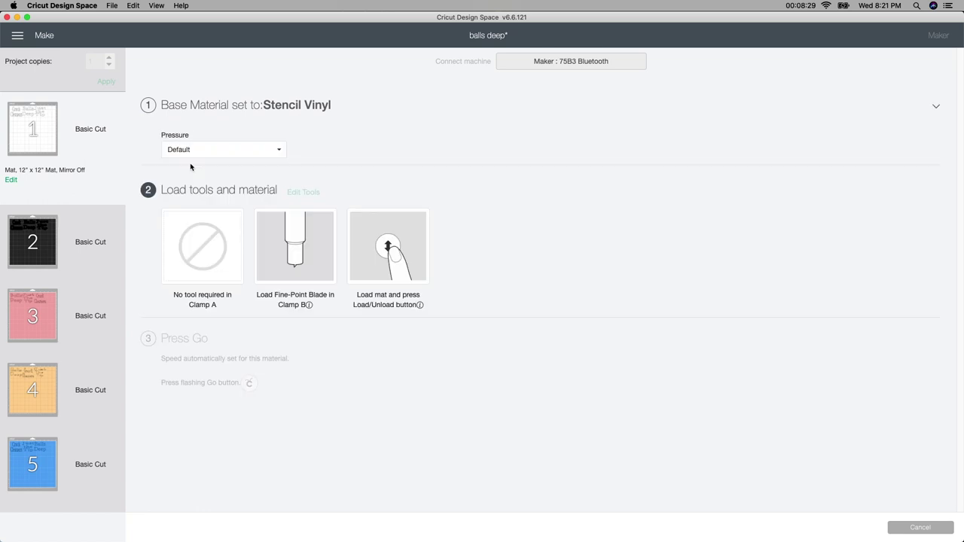